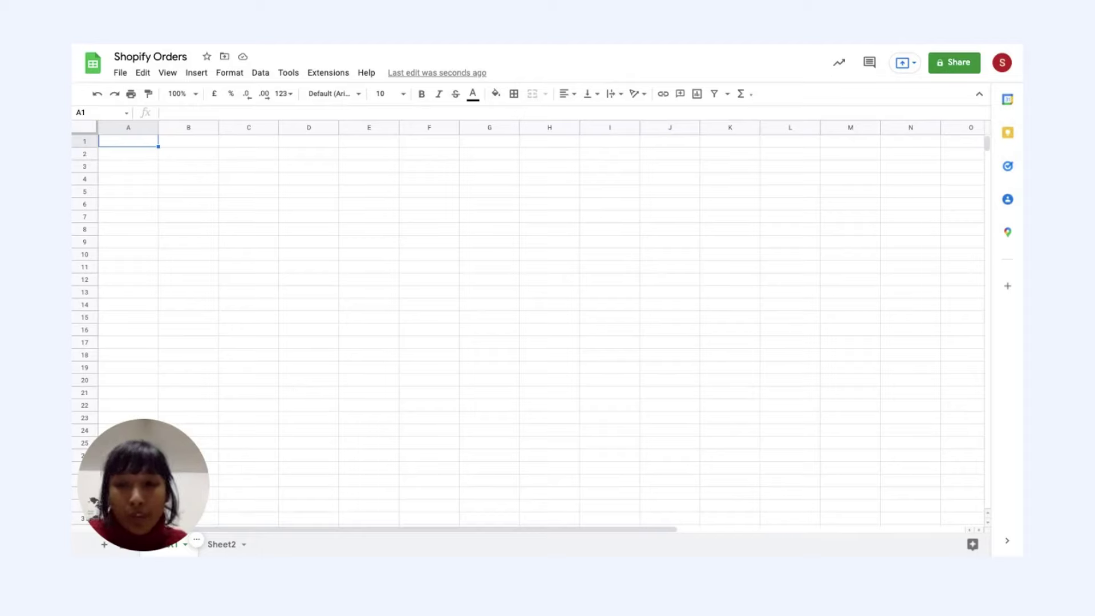
Launch the Airboxr: Notion Queries add-on from the Extensions menu
click(329, 73)
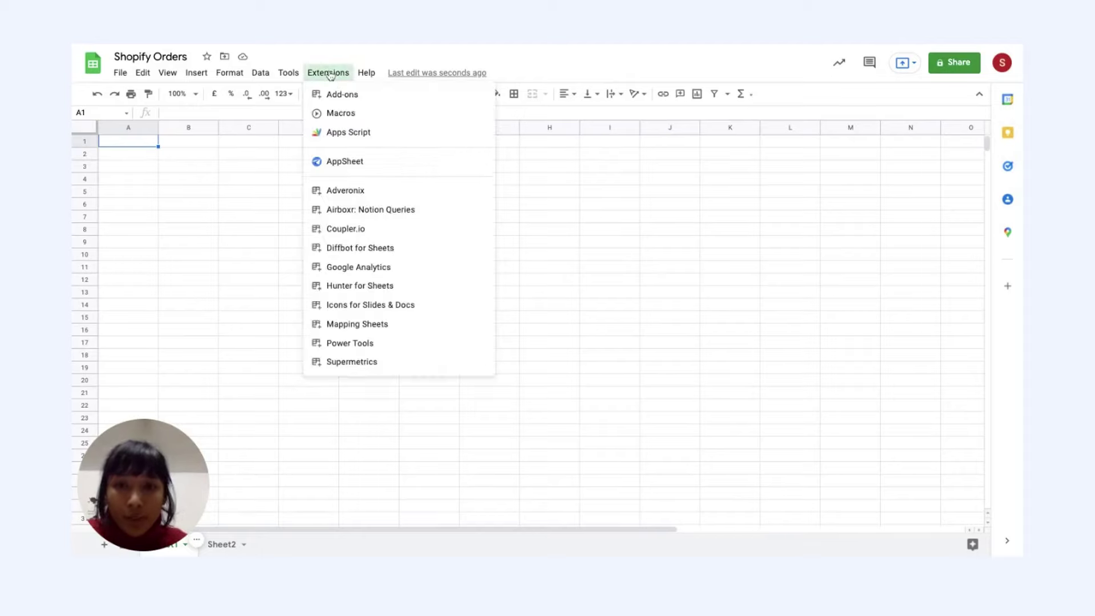
mouse_move(371, 210)
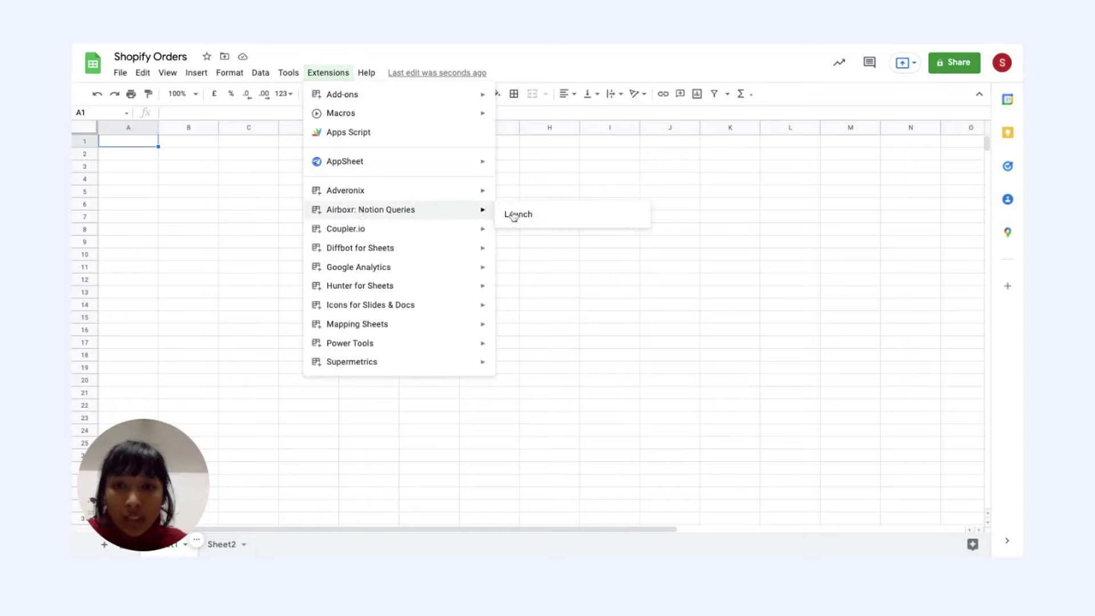
click(560, 213)
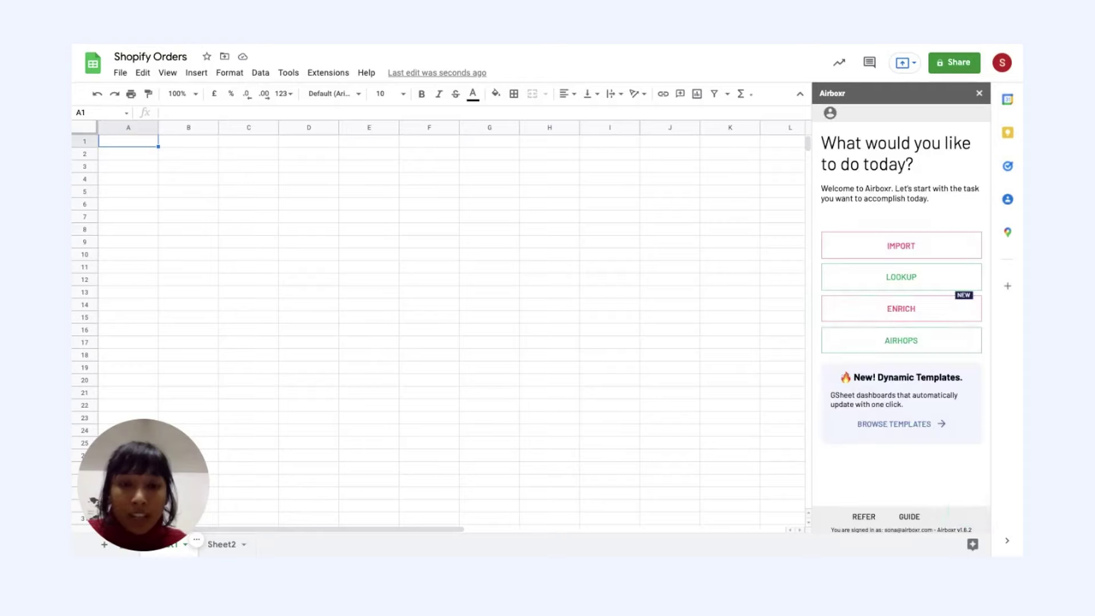
Begin an Airboxr import with Shopify as the source and select the Orders table
click(928, 248)
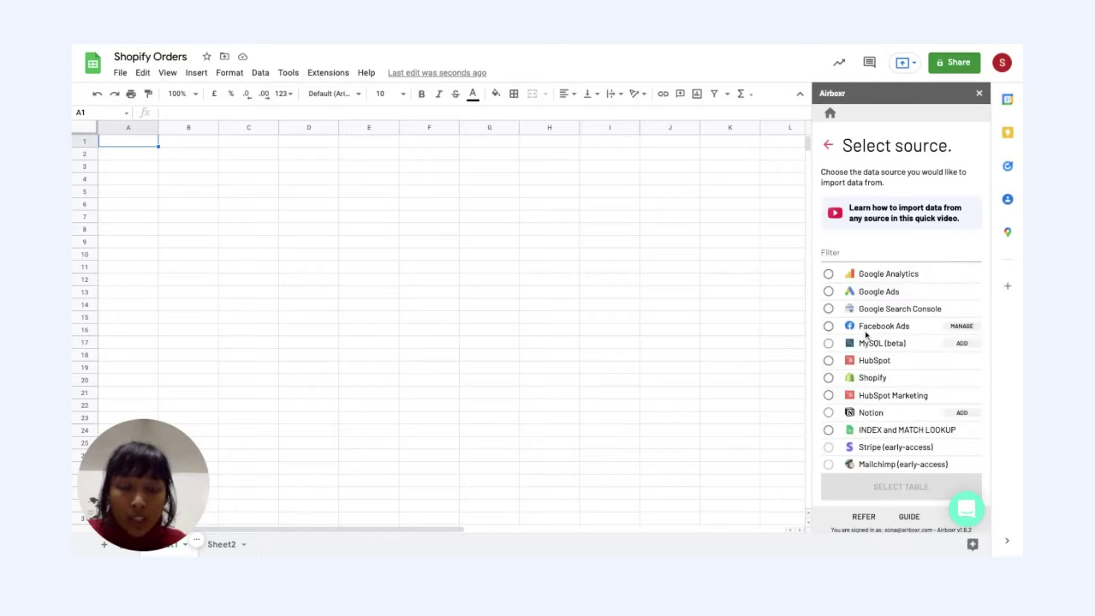
scroll(866, 335, down, 1)
click(828, 323)
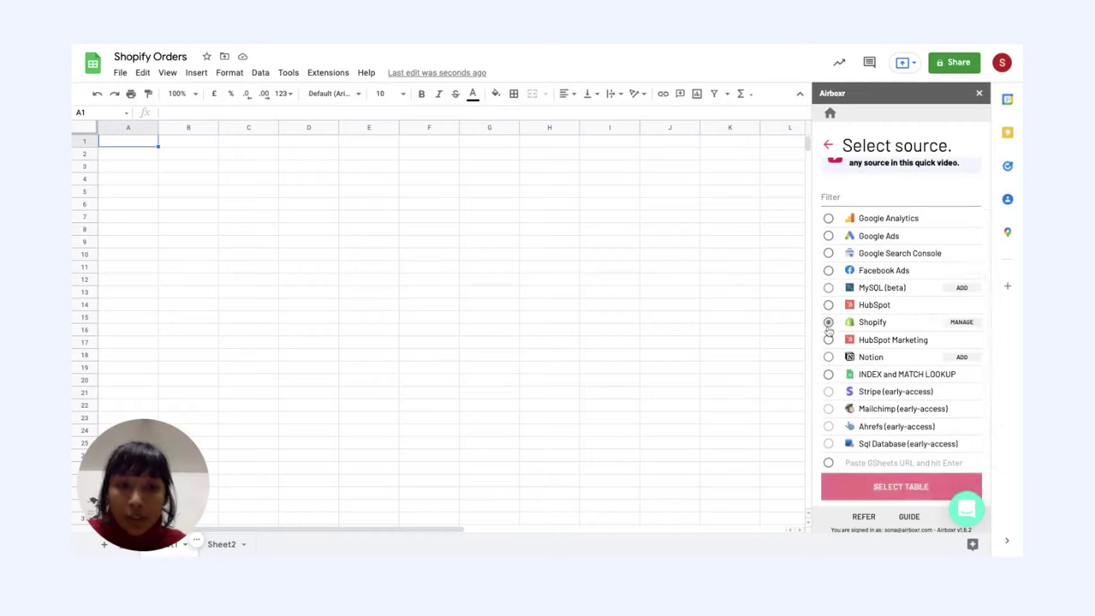
click(876, 494)
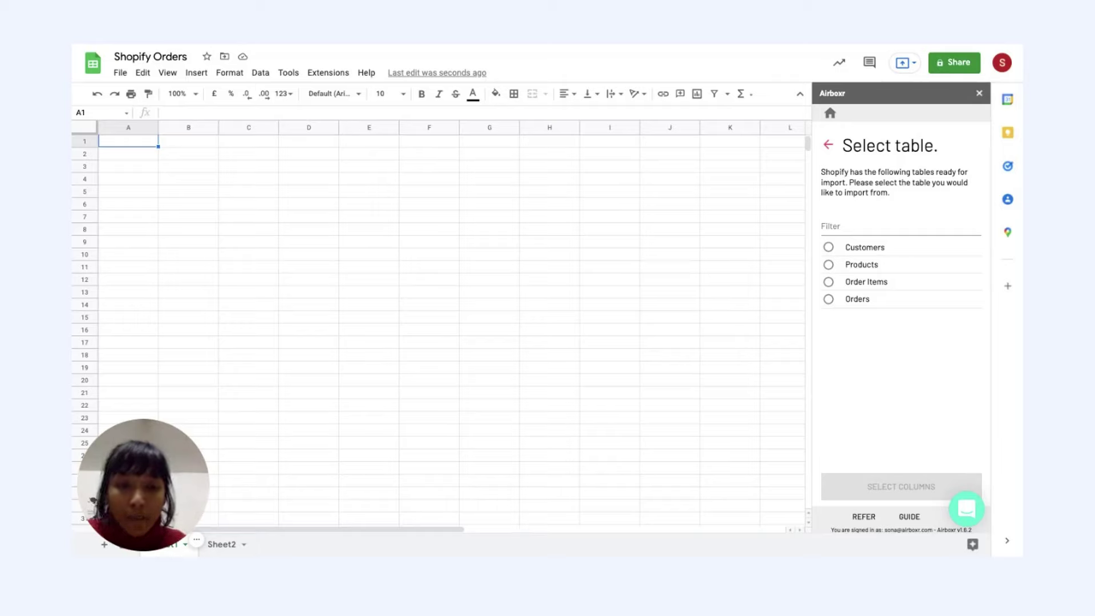
click(828, 299)
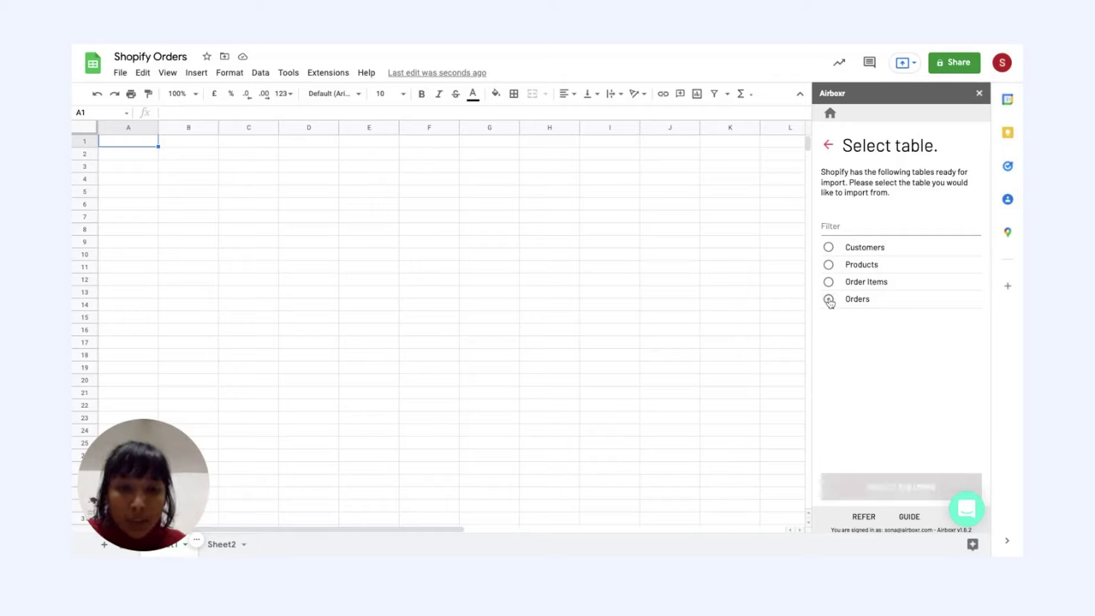
Select the Created At, Total Price, Ordered Items (Qty) and Total Discount order columns
click(884, 488)
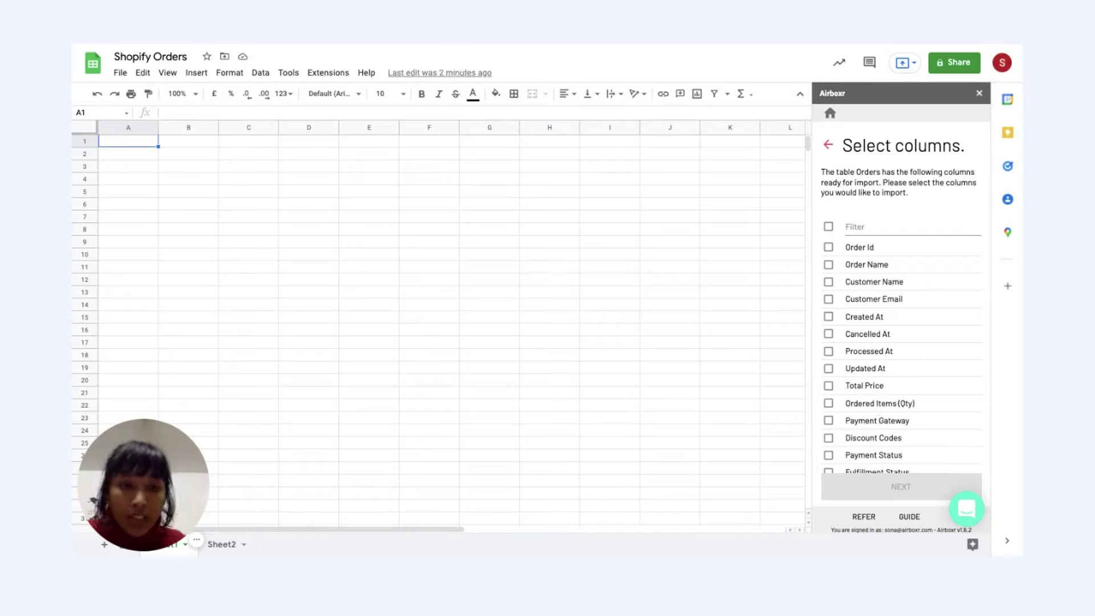
scroll(833, 258, down, 1)
scroll(833, 259, down, 1)
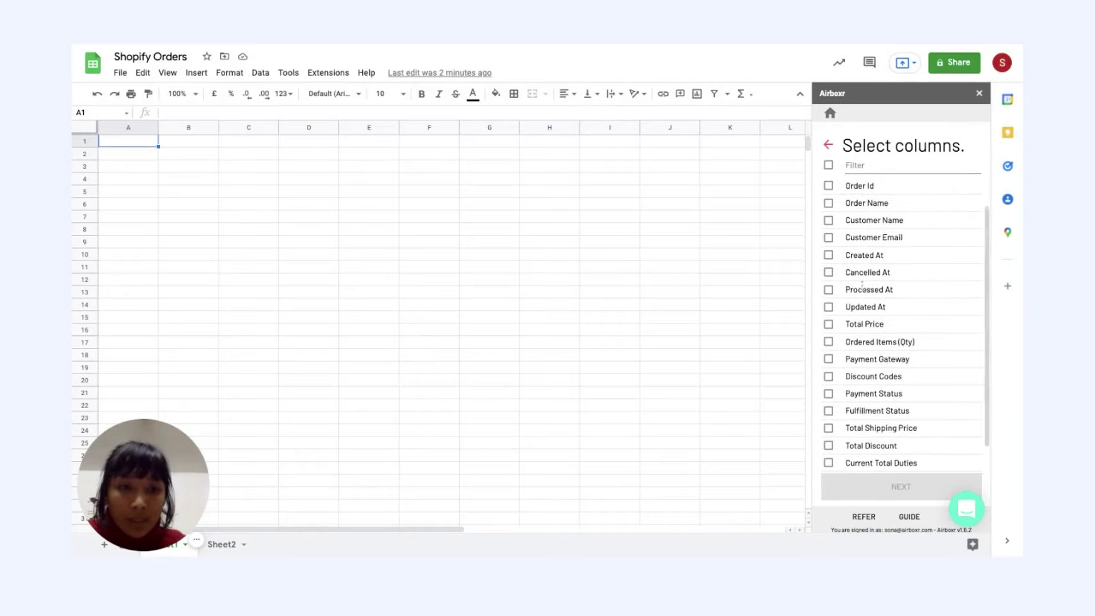
click(830, 256)
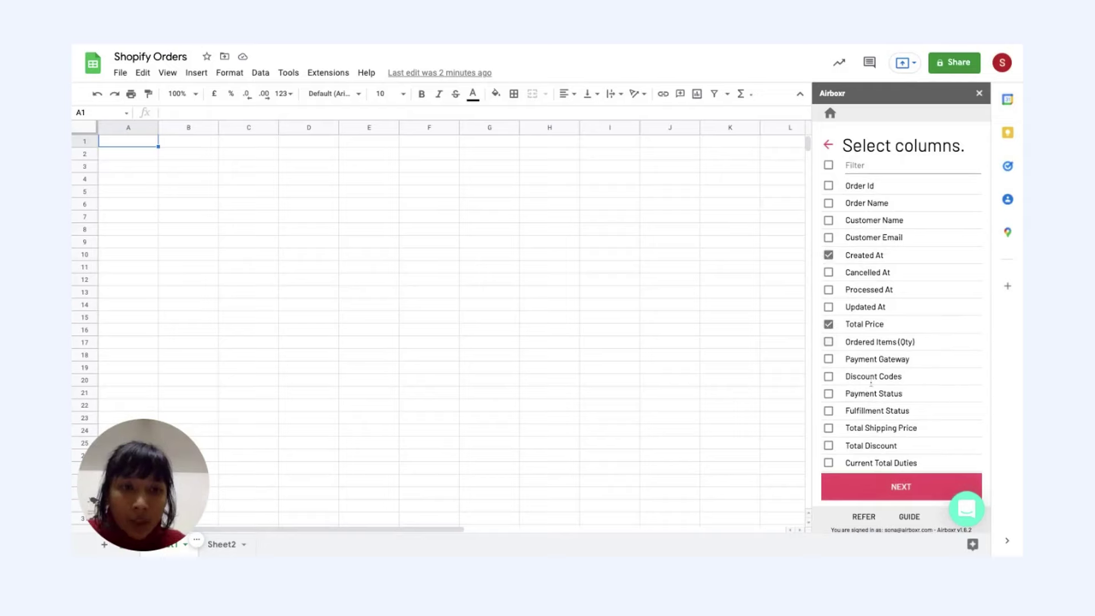
click(828, 342)
scroll(832, 354, down, 1)
click(828, 413)
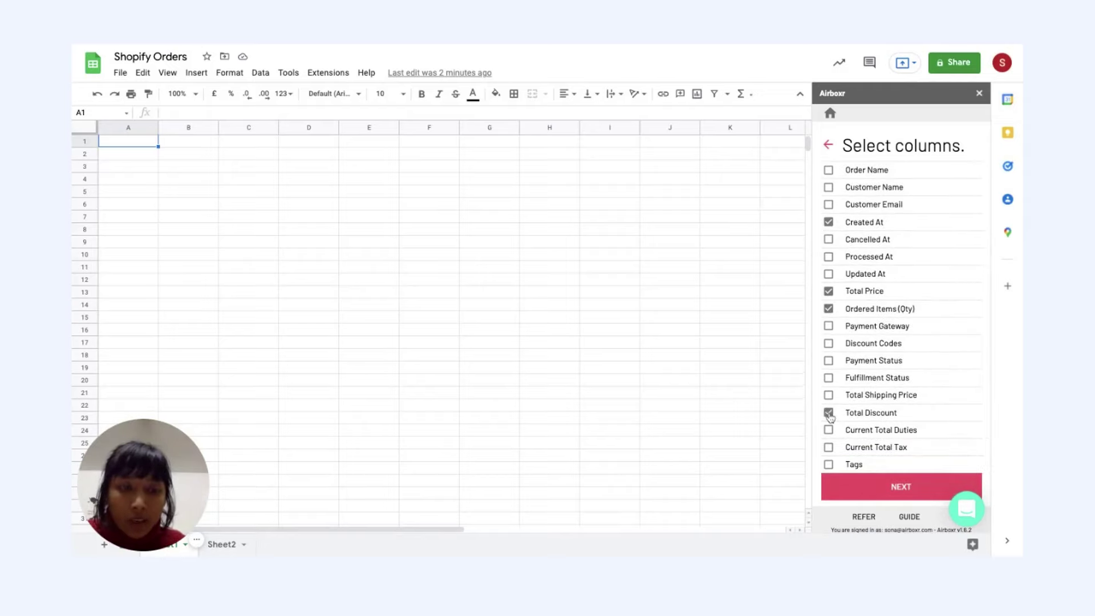
click(872, 489)
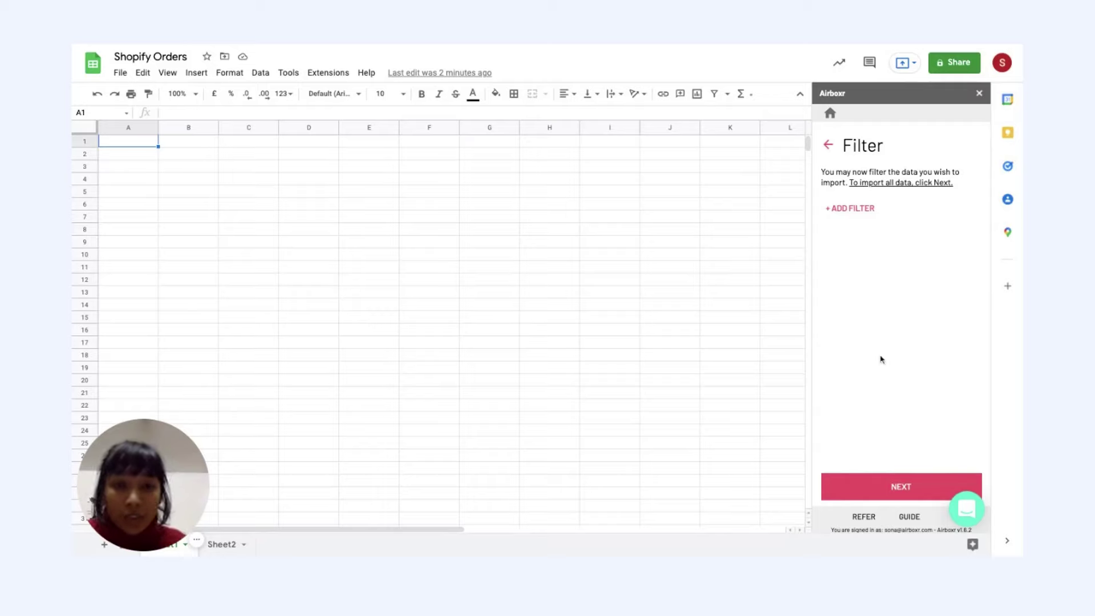
Add a Created At filter set to the Previous 30 Days
click(851, 209)
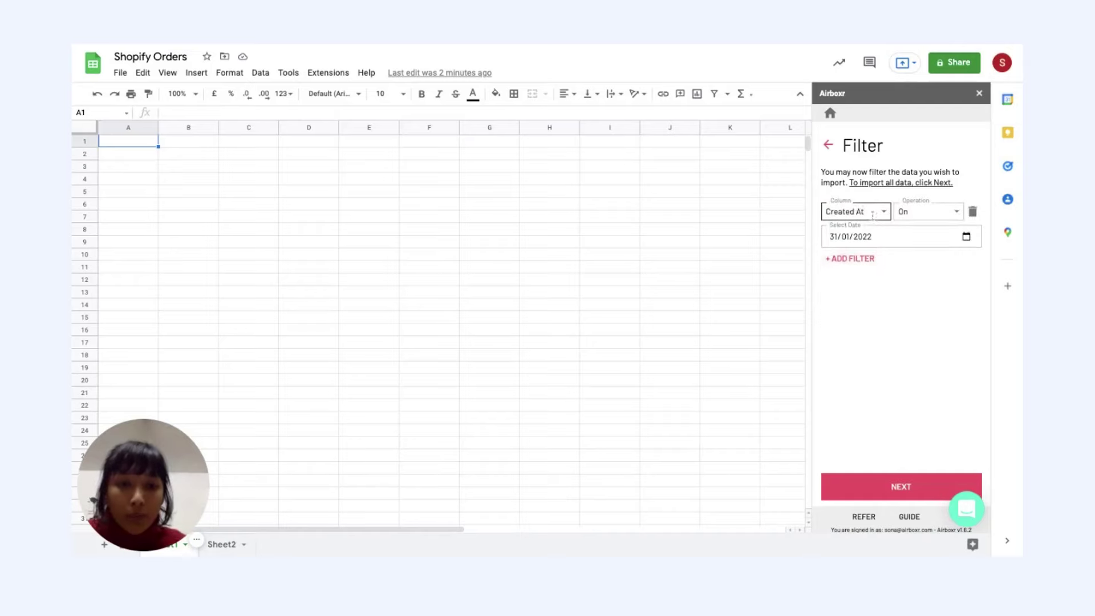
click(952, 218)
scroll(925, 331, down, 1)
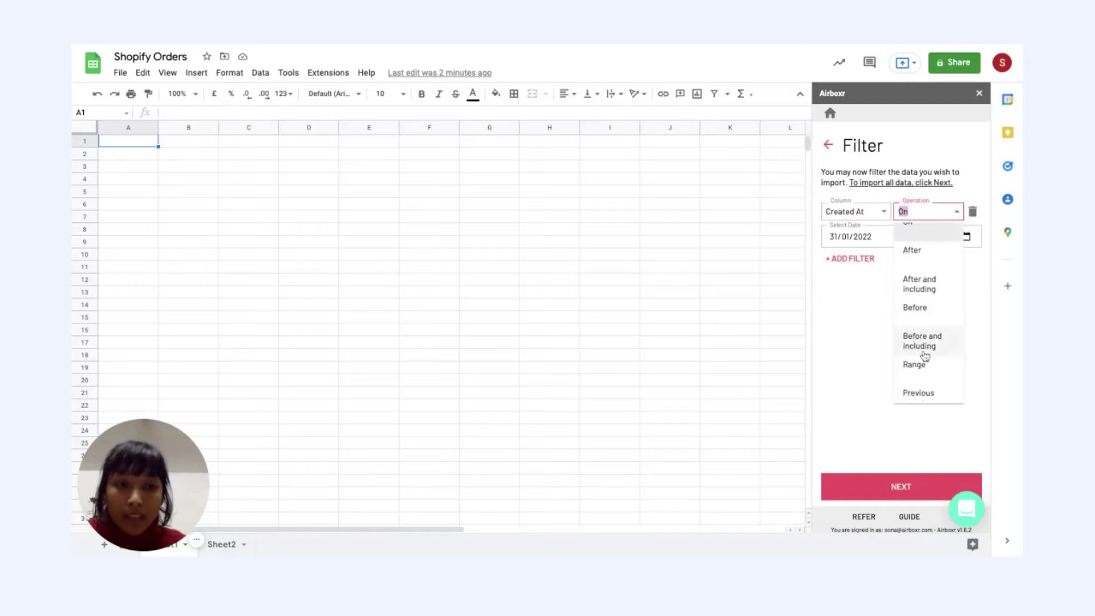
scroll(922, 348, down, 2)
click(918, 323)
click(846, 236)
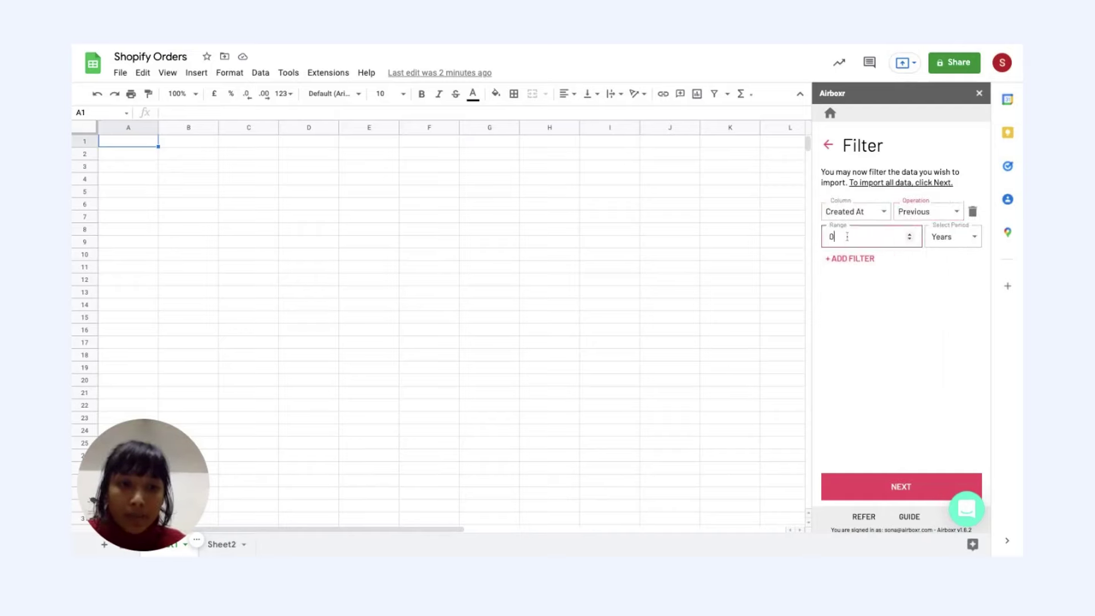
text(30)
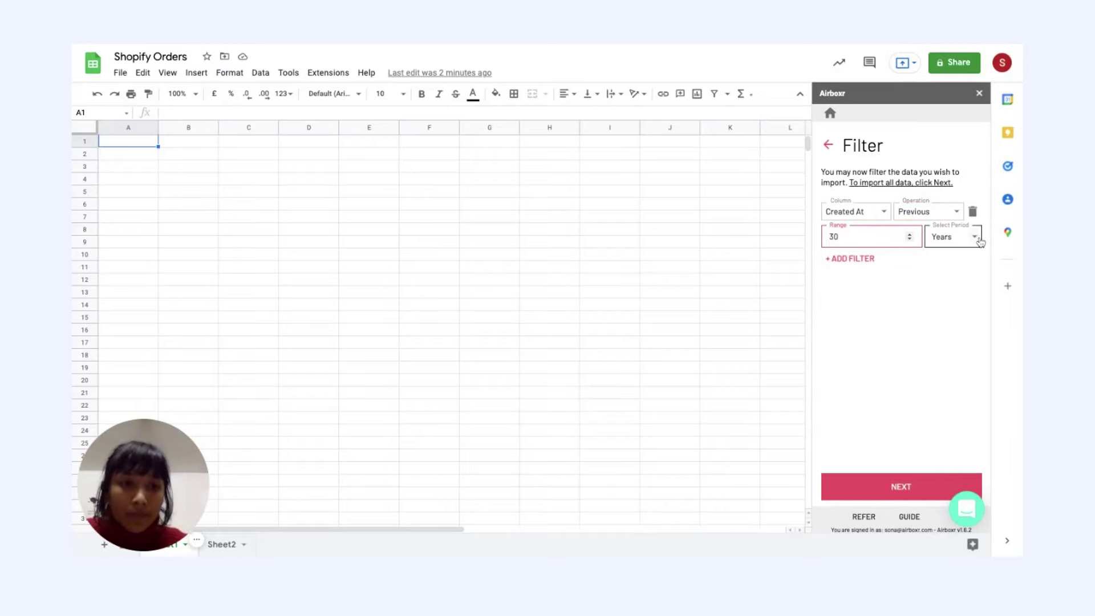
click(974, 239)
click(943, 322)
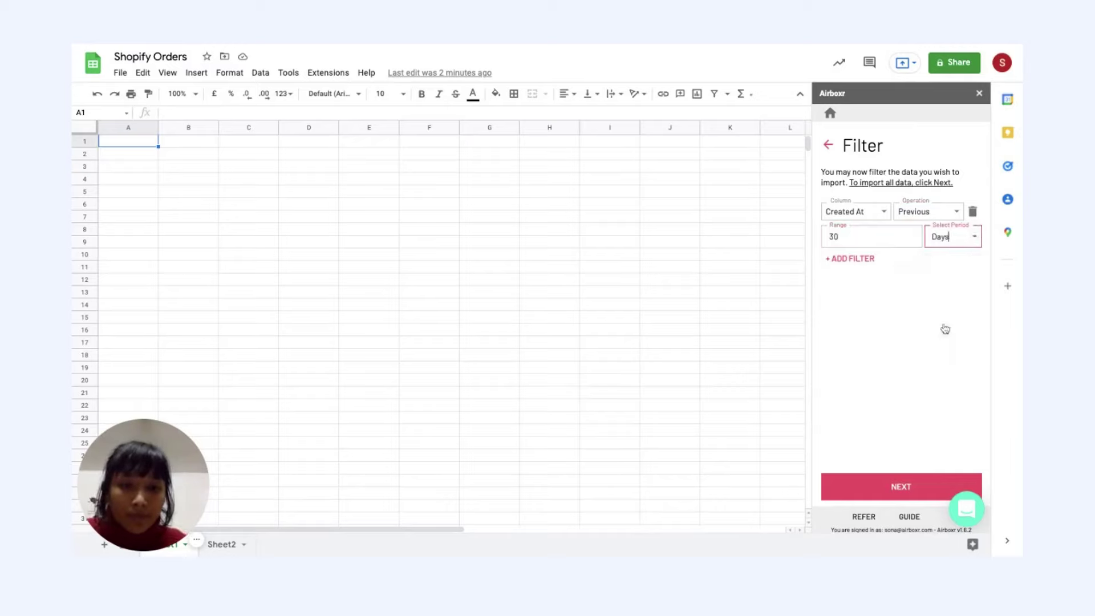
click(886, 485)
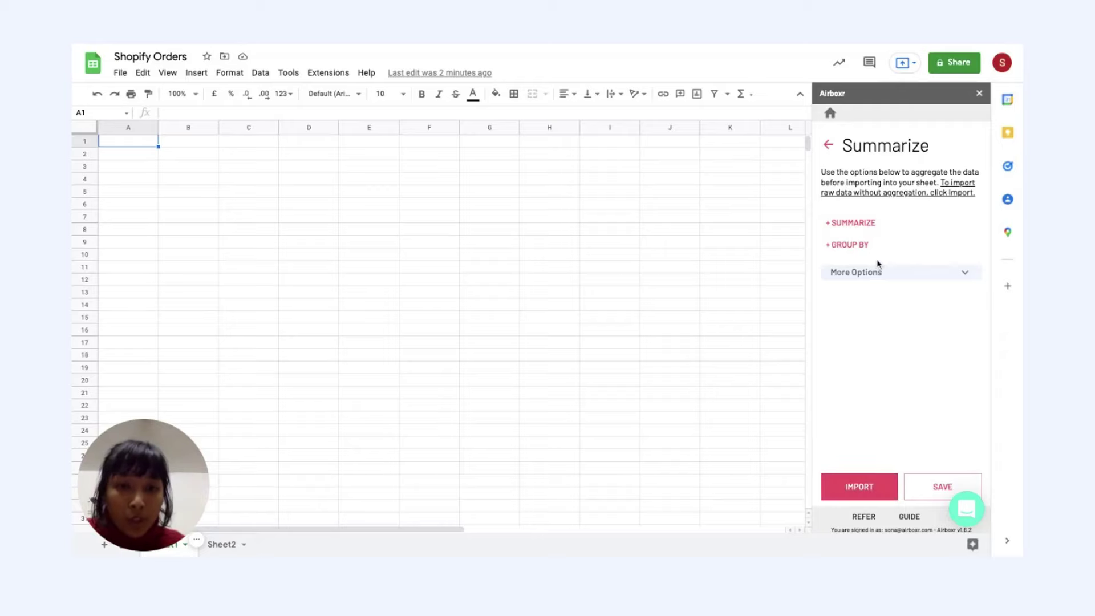
Group the summary by Created At and add a Sum operation
click(870, 245)
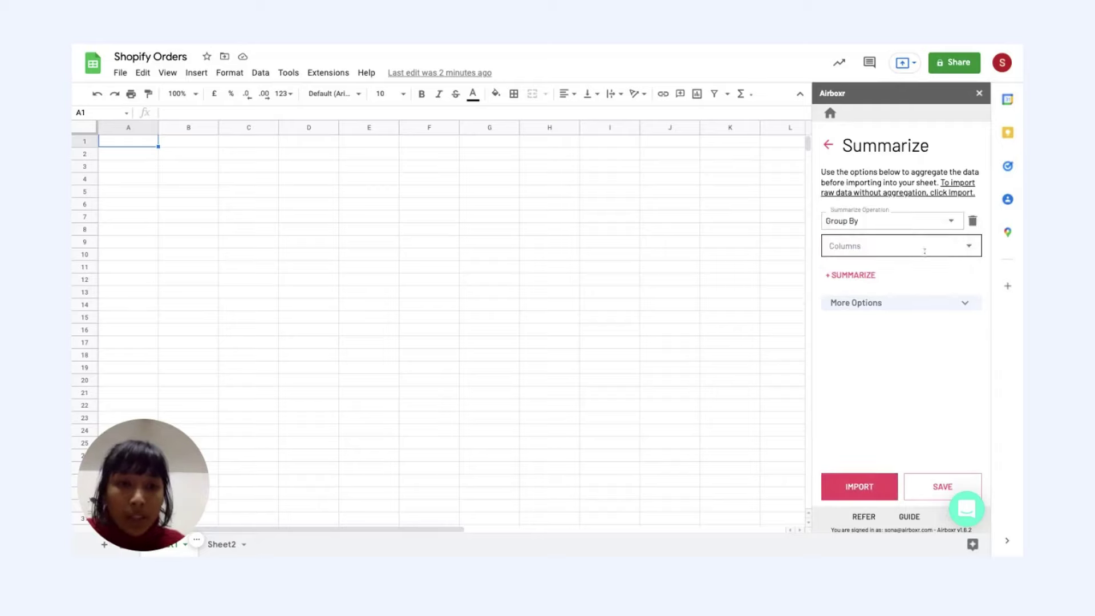
click(937, 246)
click(942, 281)
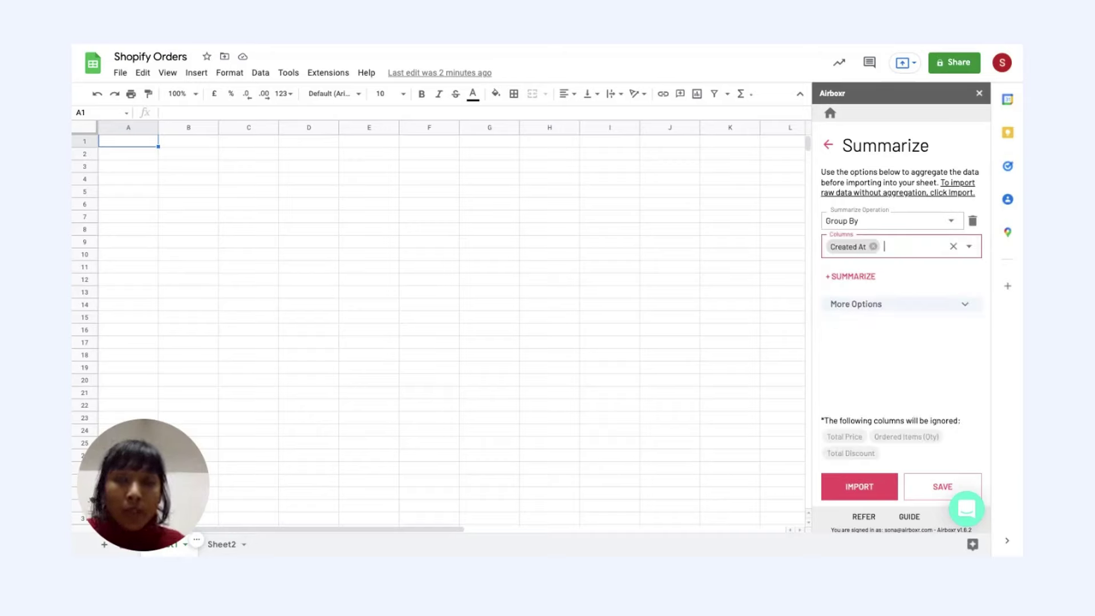
click(861, 276)
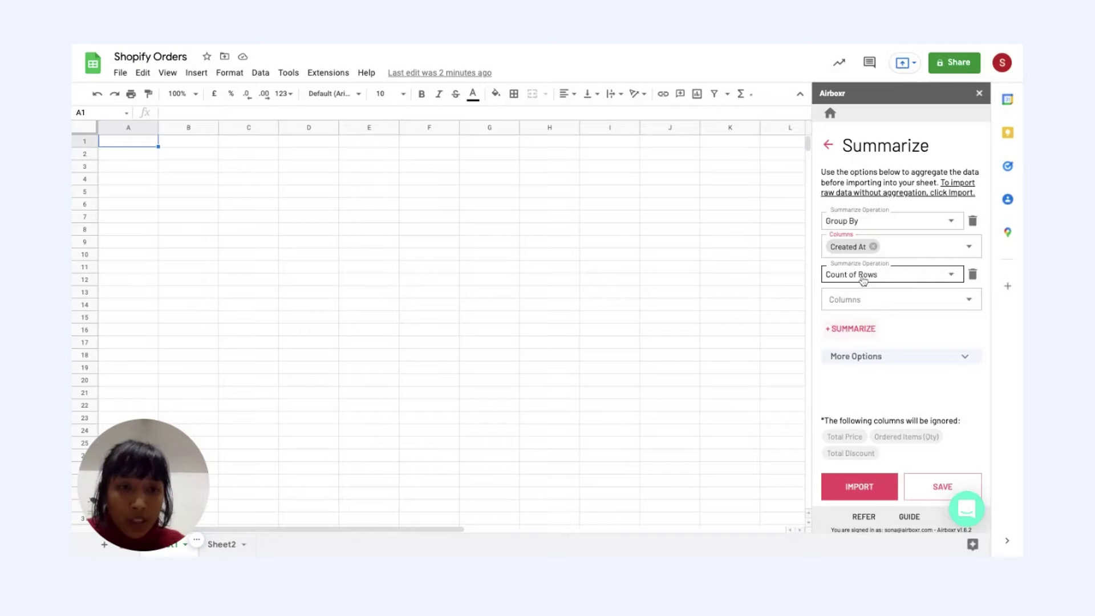
click(951, 277)
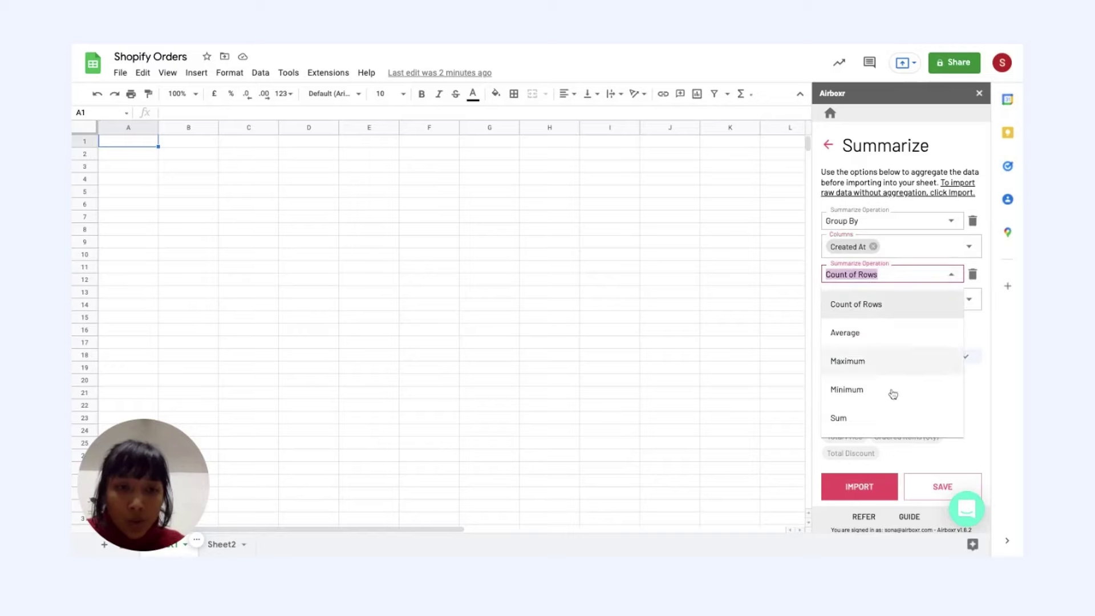
click(887, 422)
Sum Total Price, Ordered Items (Qty) and Total Discount, then import into the sheet
click(969, 300)
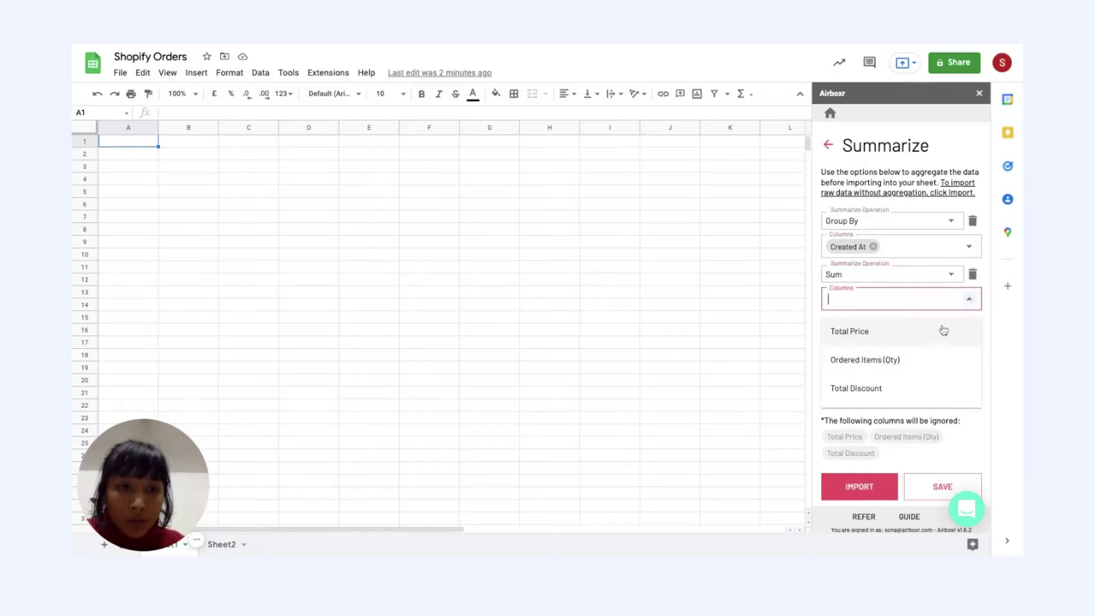
click(936, 332)
click(932, 303)
click(912, 360)
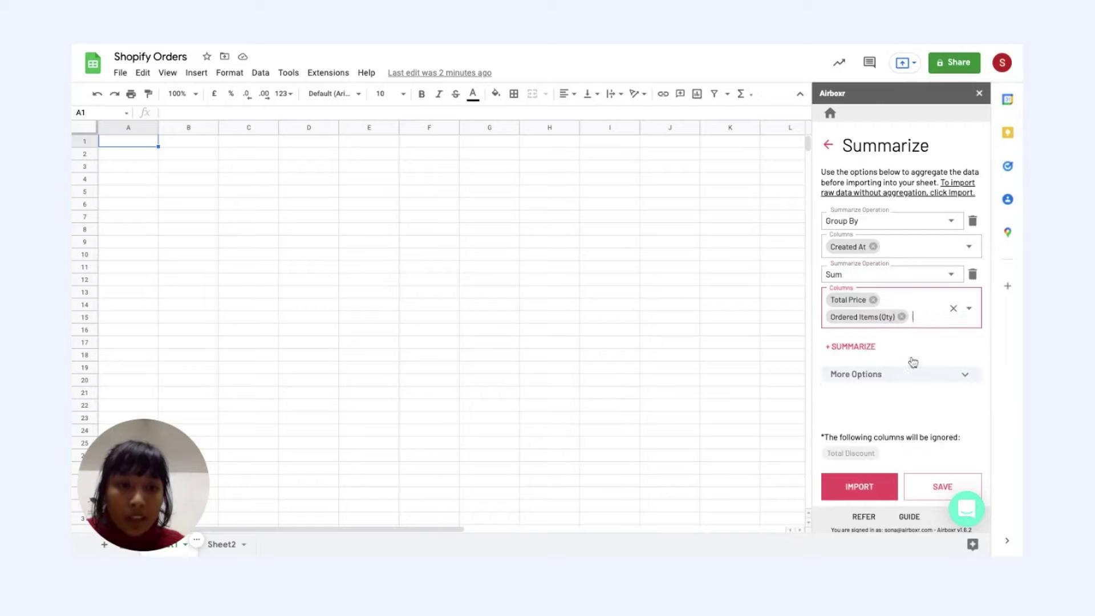
click(914, 315)
click(900, 407)
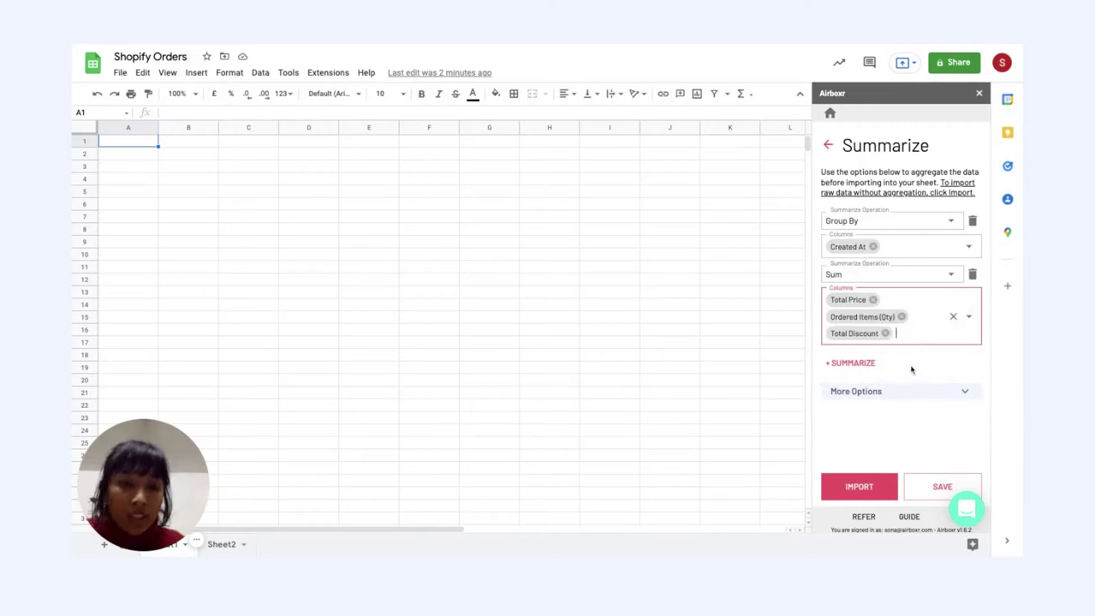
click(937, 395)
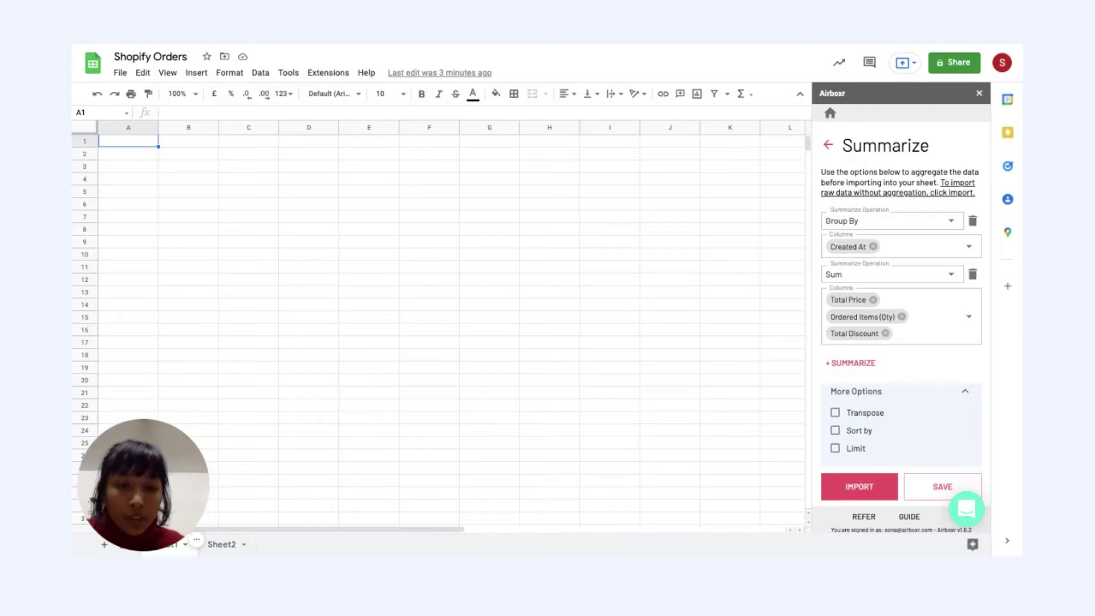
click(949, 398)
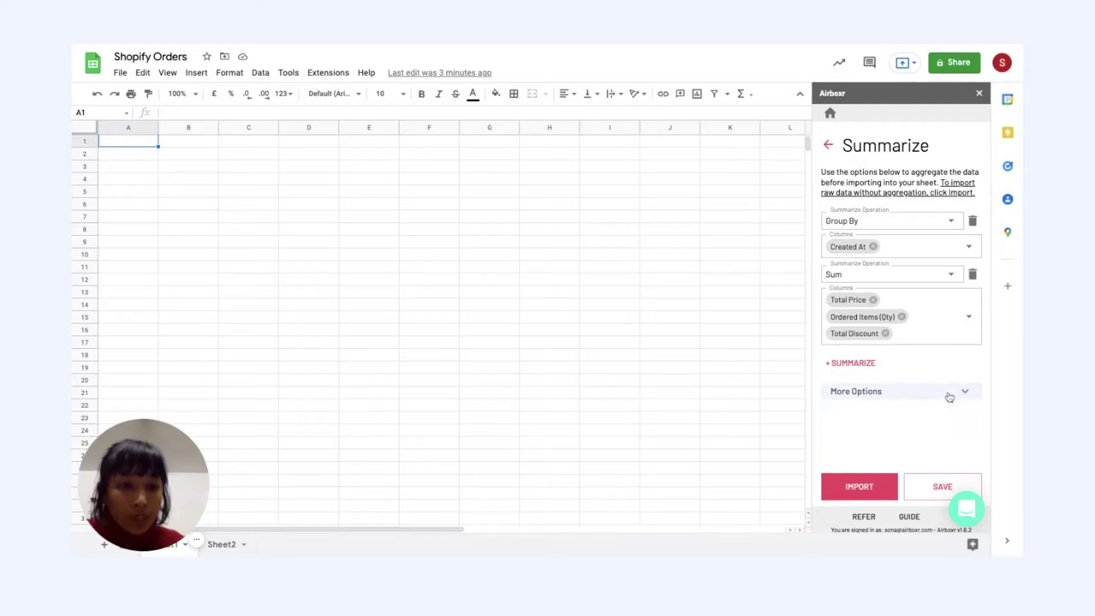
click(859, 488)
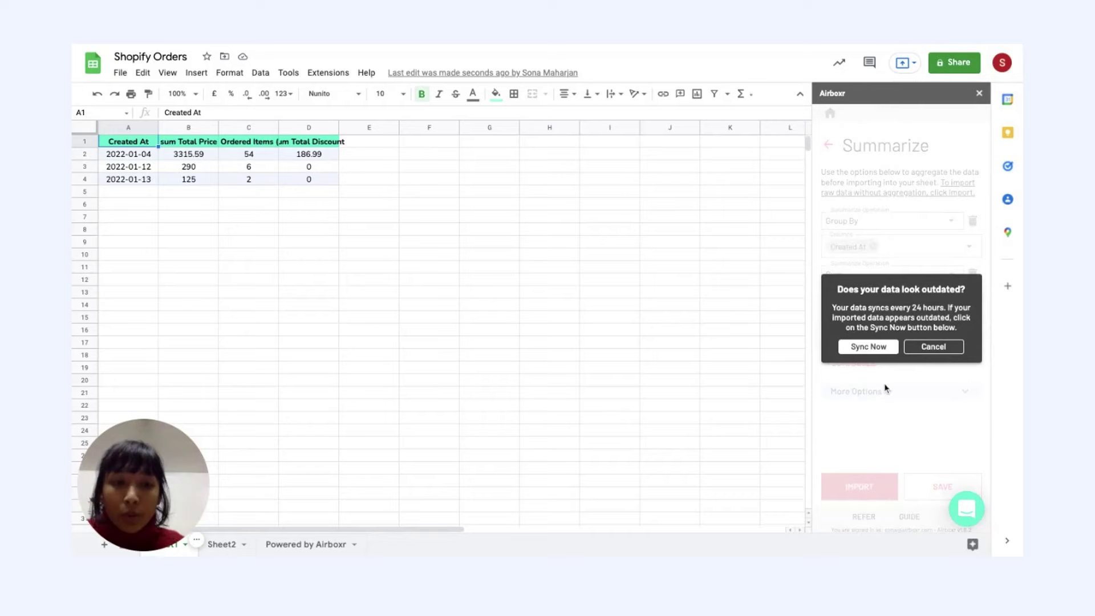
Cancel the 'Does your data look outdated?' prompt after the import finishes
click(934, 348)
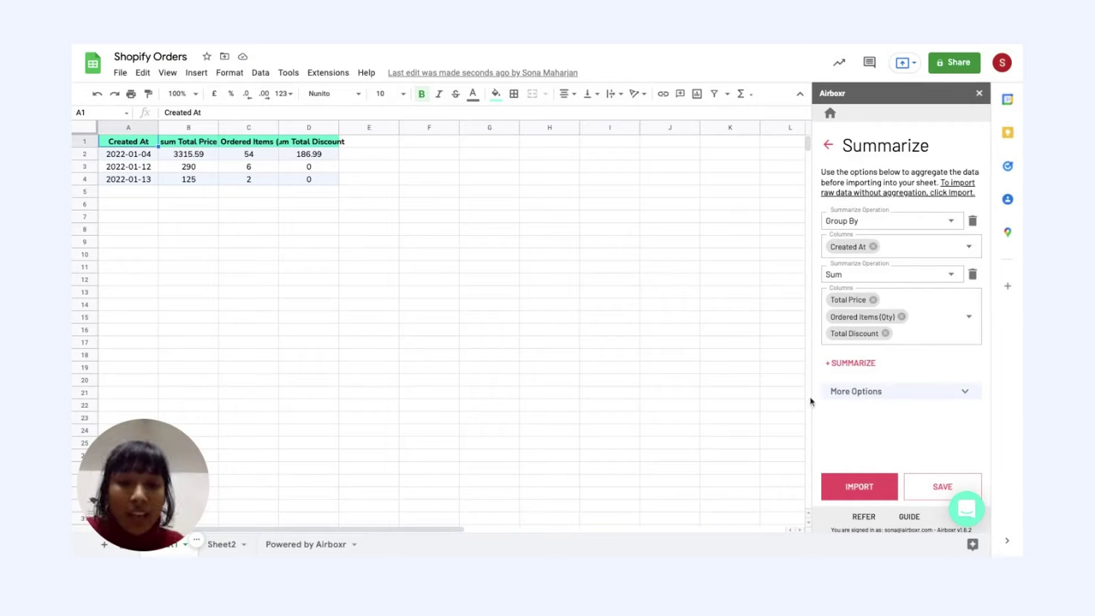
Save the import as AirHop 'Shopify-Orders' with description 'Import Shopify Orders for 30 days'
click(940, 489)
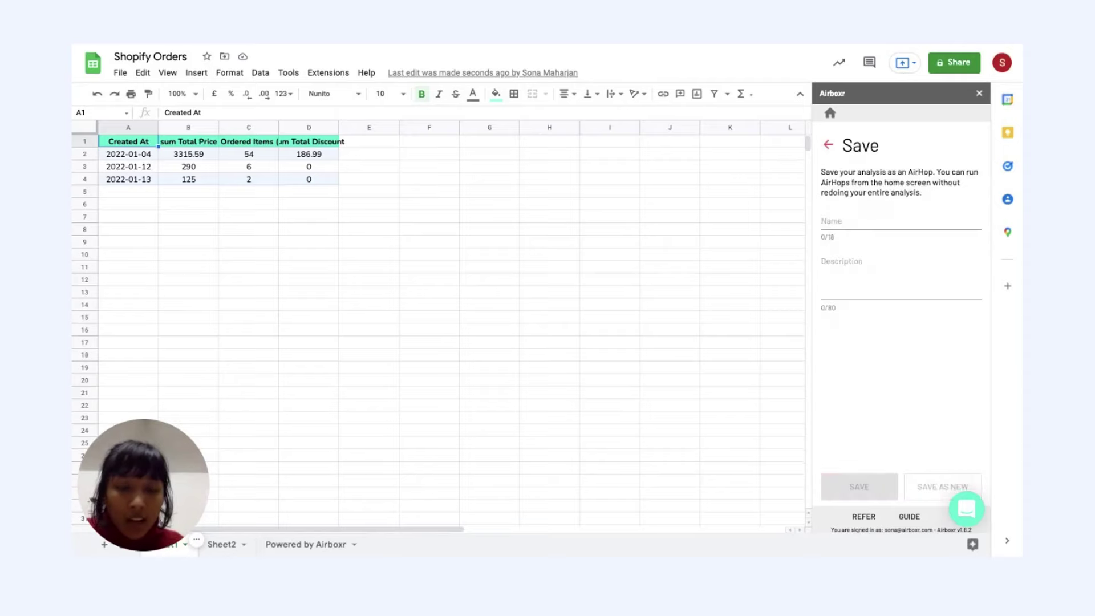
click(867, 225)
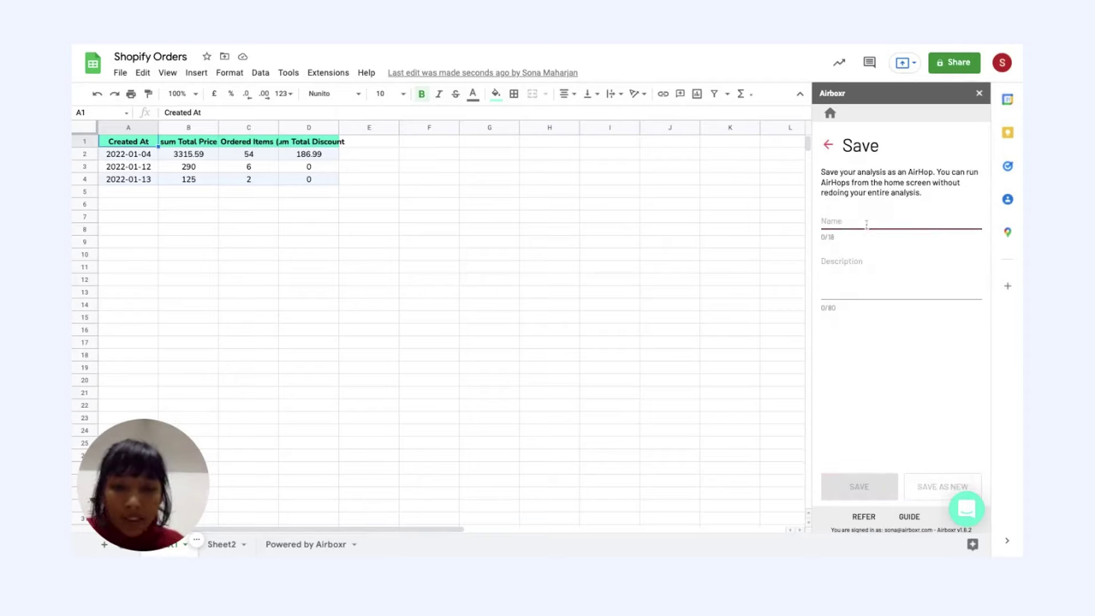
text(Shopify-O)
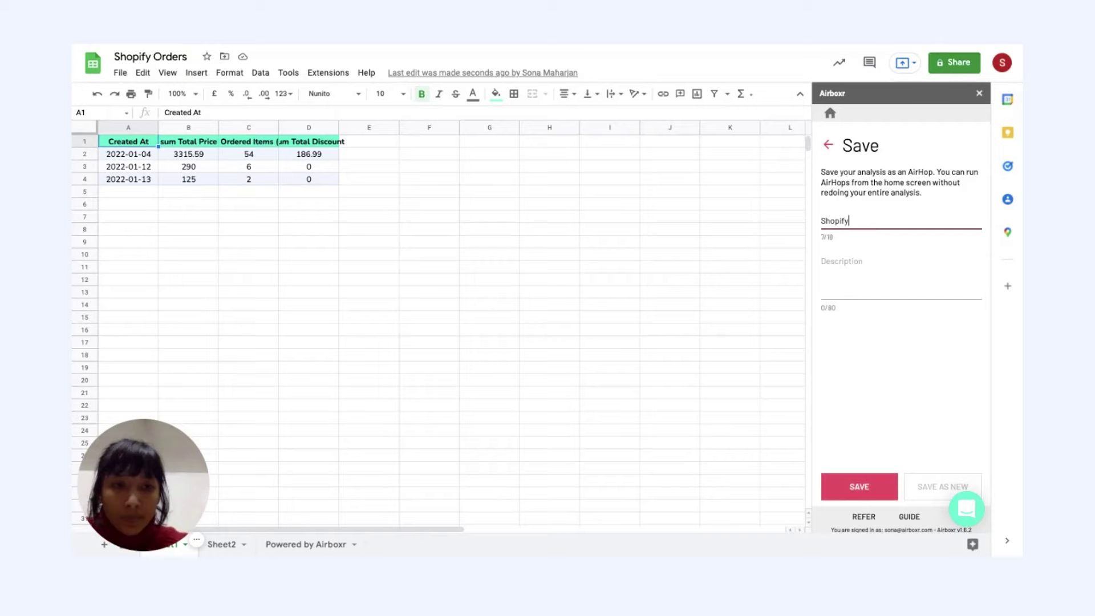
text(rders)
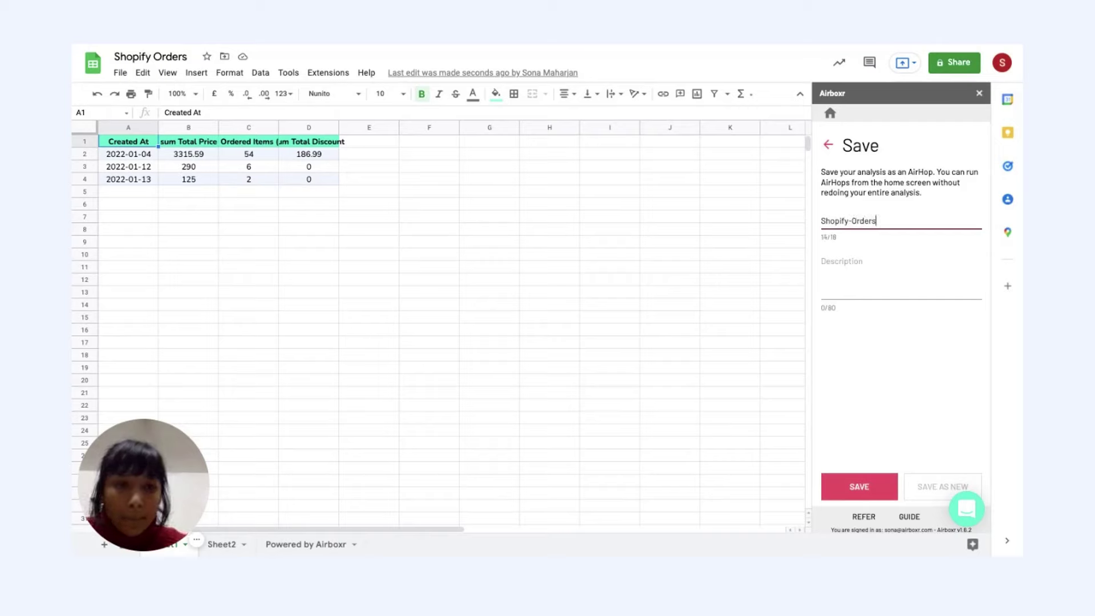
click(861, 256)
text(Import Shopify Orders for 30 days)
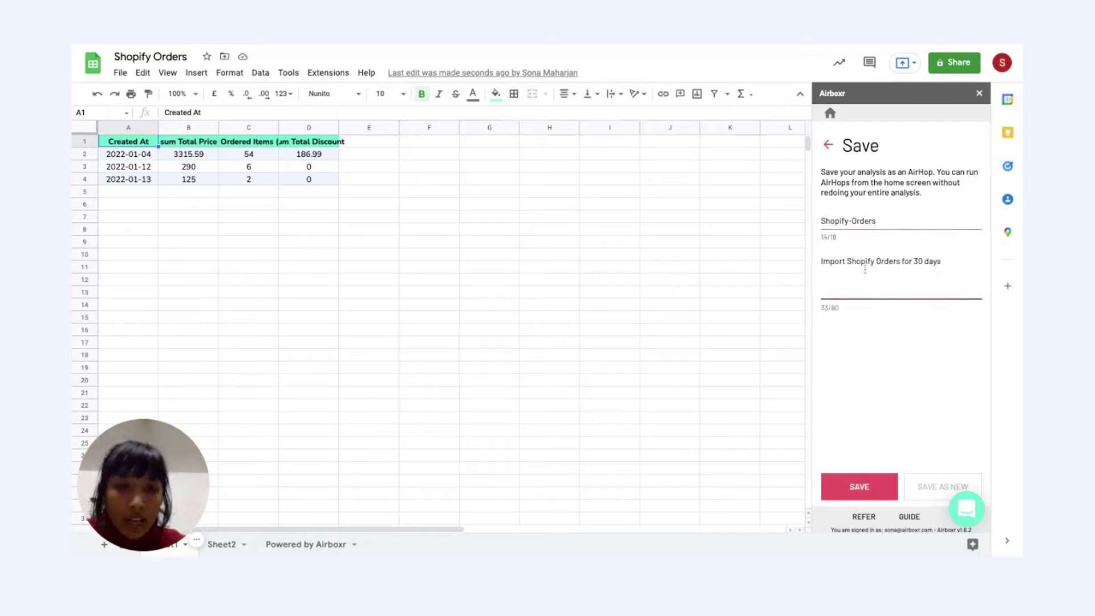
click(858, 491)
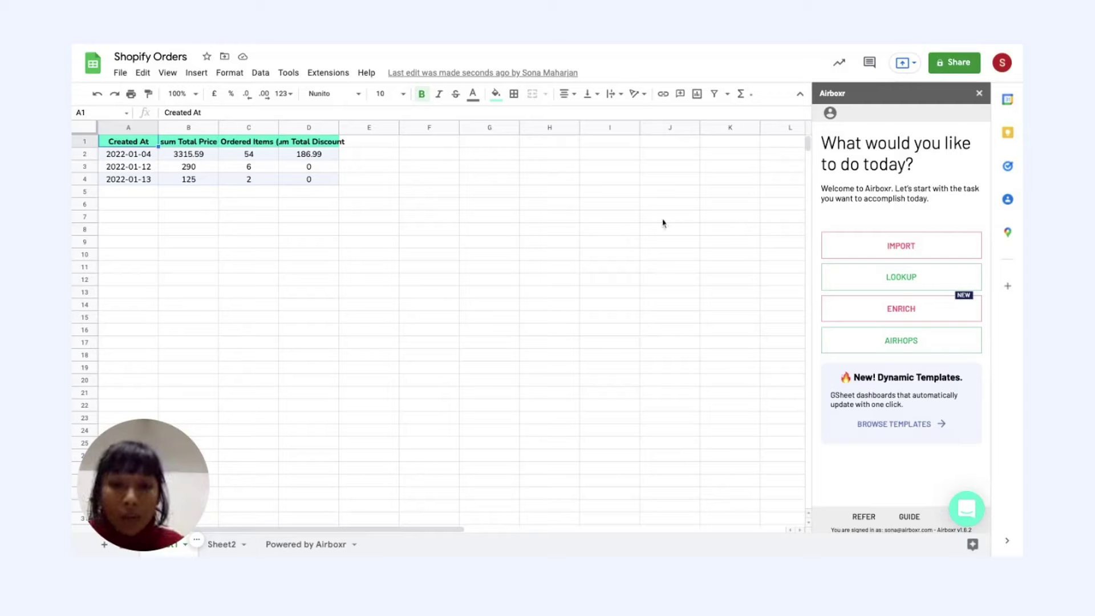
On Sheet2, run the saved Shopify-Orders AirHop from the AirHops list
click(231, 545)
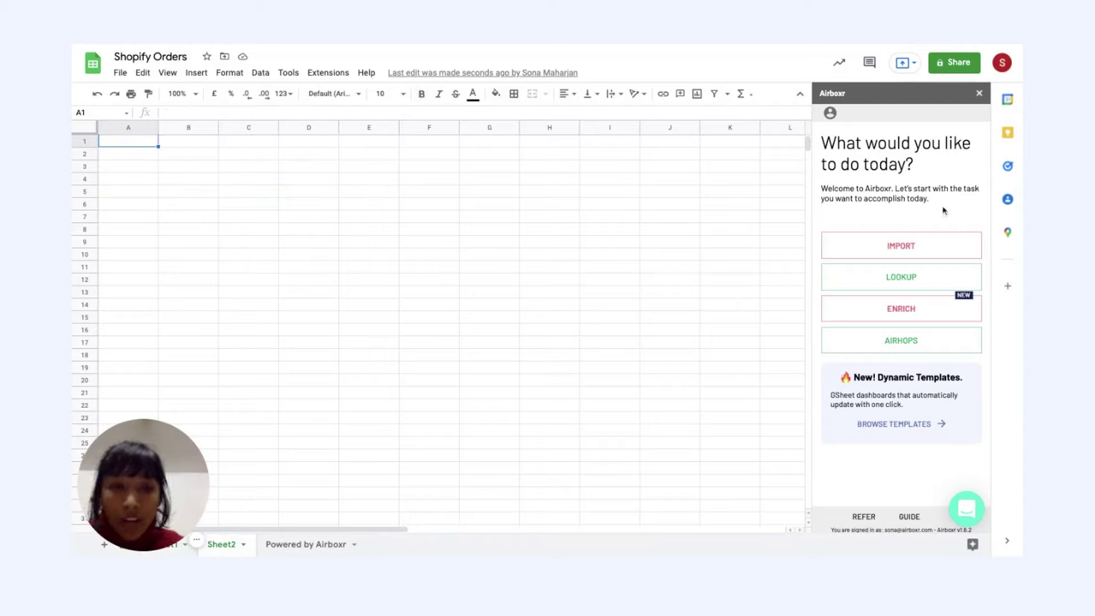
click(911, 351)
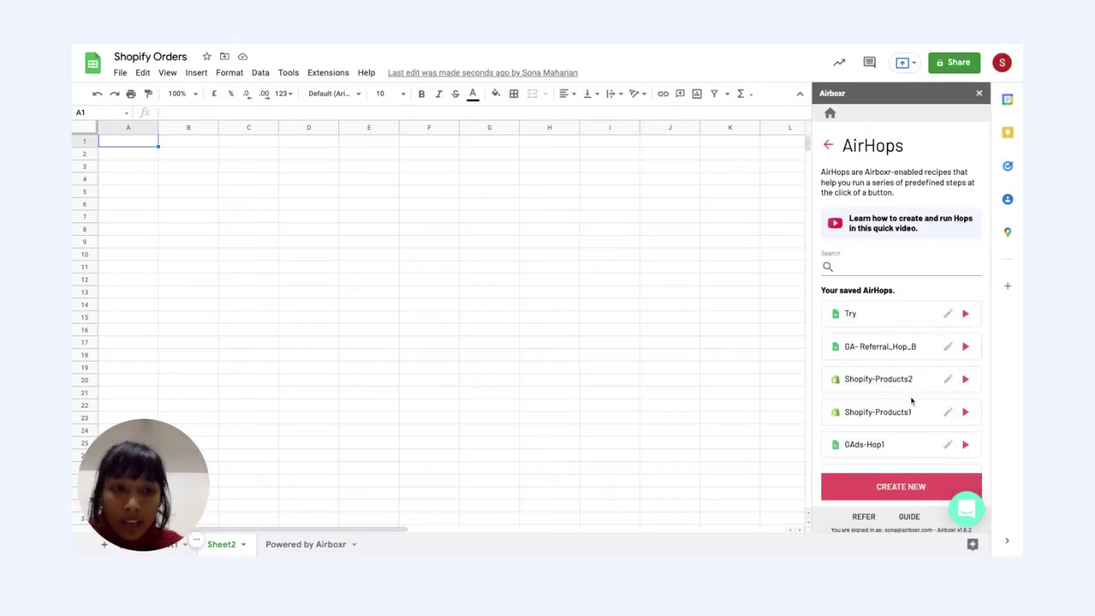
scroll(911, 401, down, 3)
scroll(912, 401, down, 2)
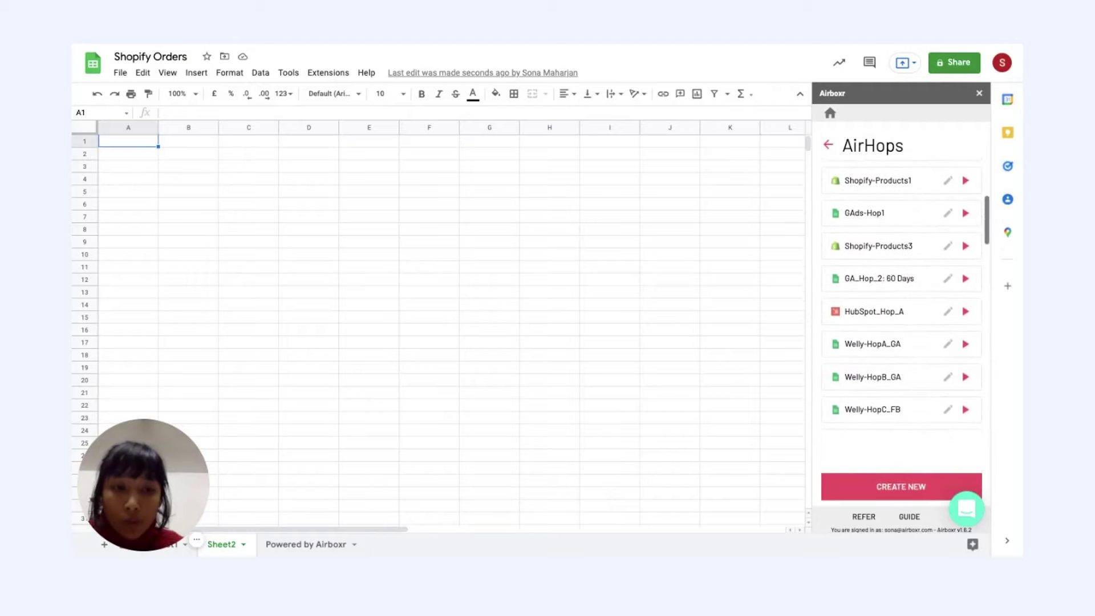
scroll(907, 342, down, 2)
scroll(906, 342, down, 2)
scroll(907, 343, down, 2)
scroll(907, 342, down, 2)
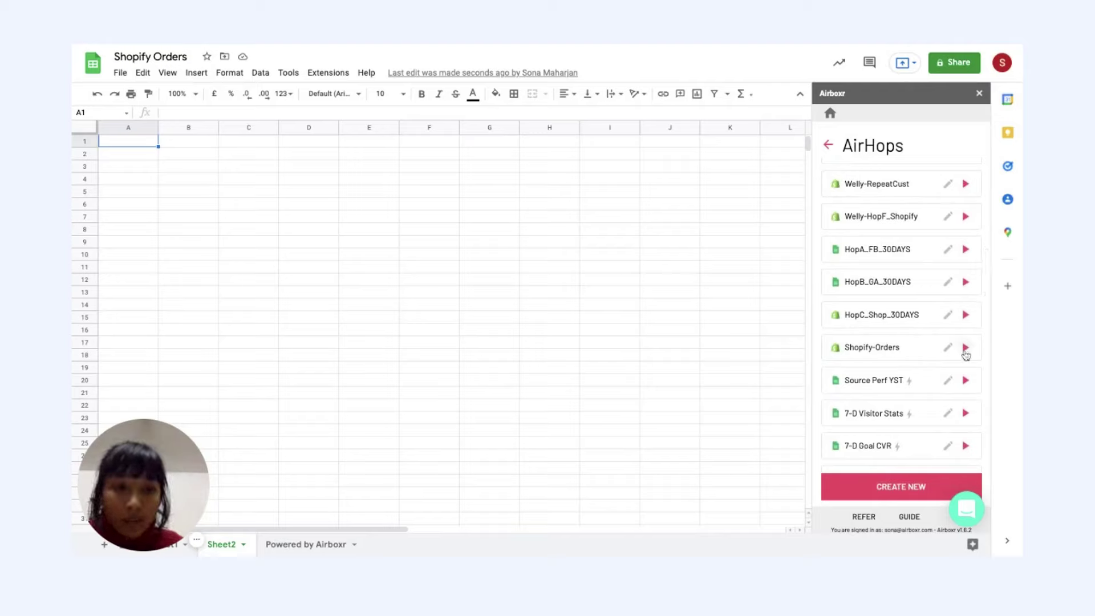
click(965, 353)
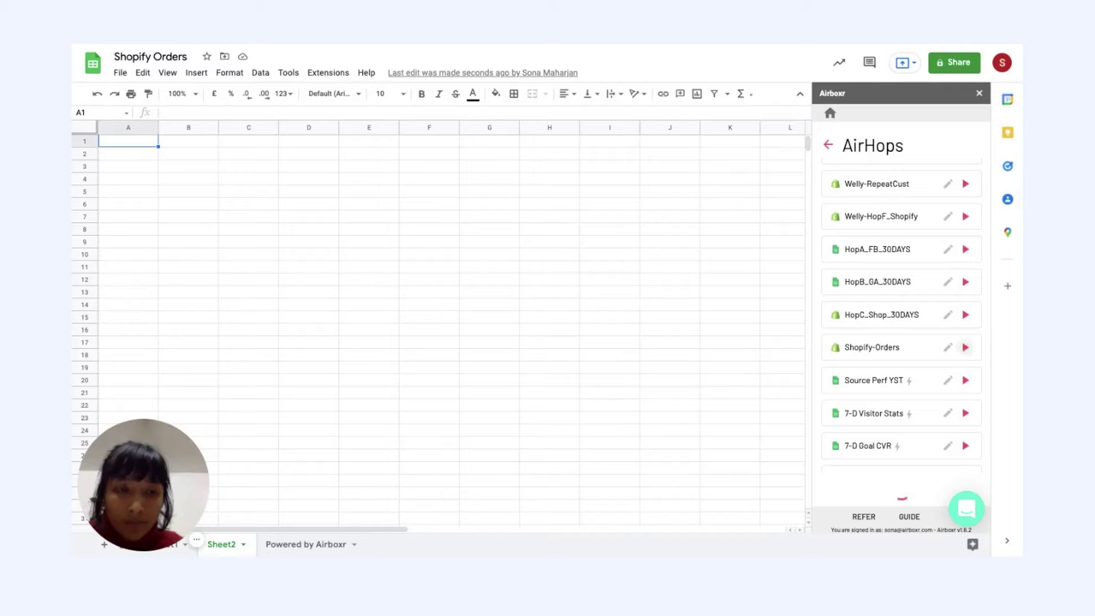